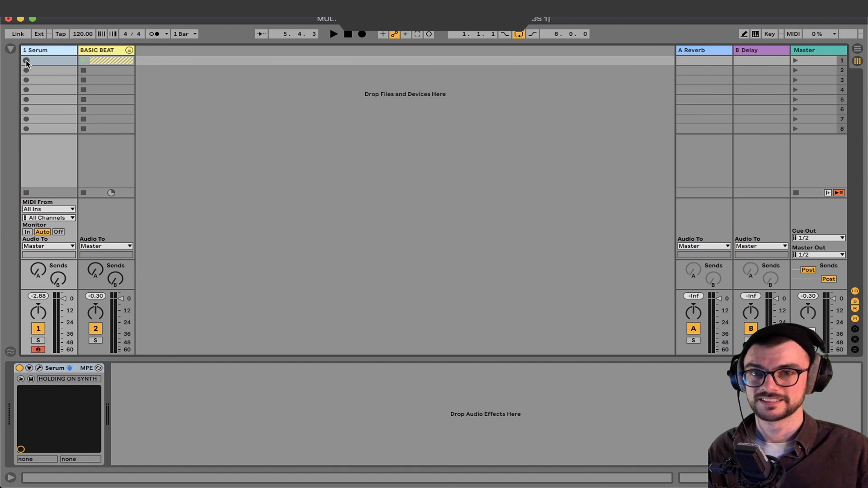
Record a MIDI clip in the Serum track's first slot, and set its loop to the two bars starting at 3.1.1.
click(26, 61)
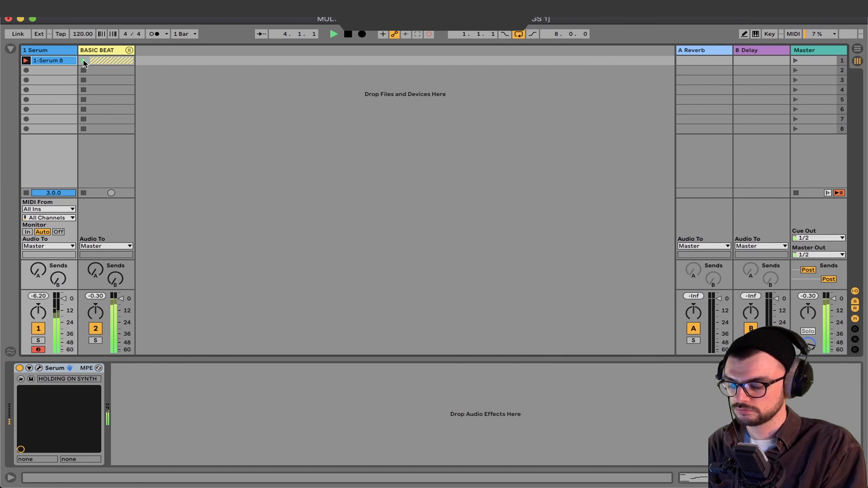
drag(520, 147, 569, 147)
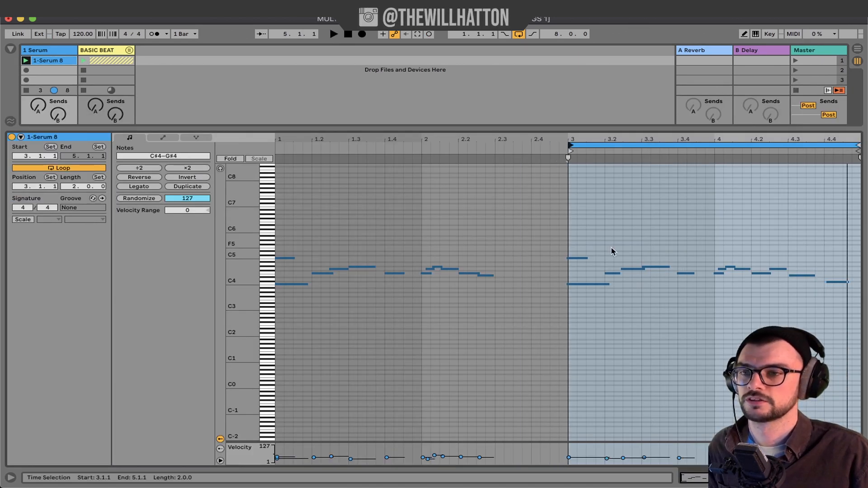
key(ctrl+a)
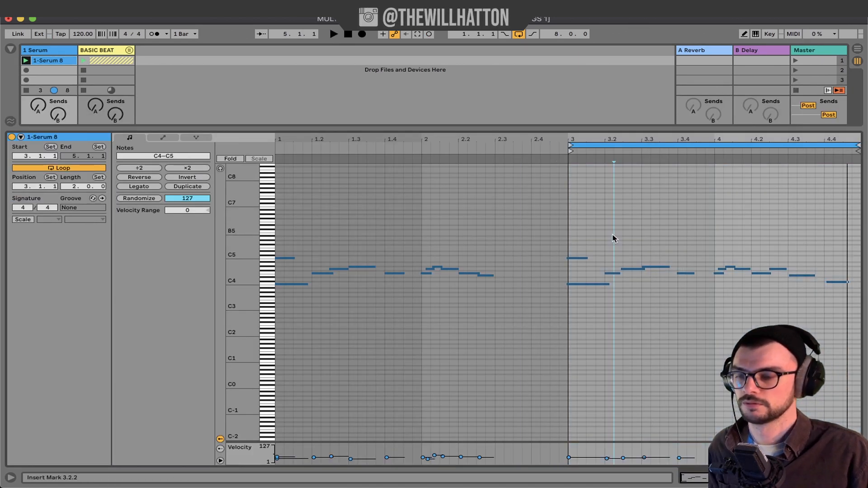
key(space)
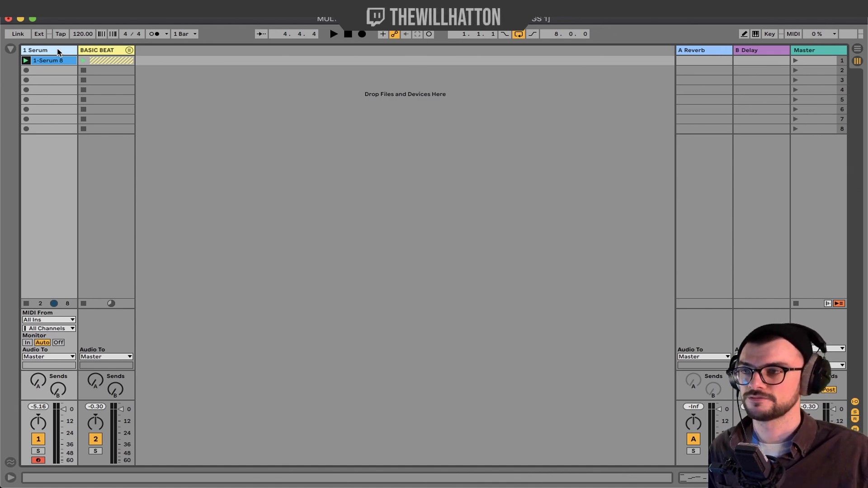
Find the Audio Effect Rack in the browser, add it to the Serum track and place an EQ Three inside it.
click(10, 49)
click(61, 48)
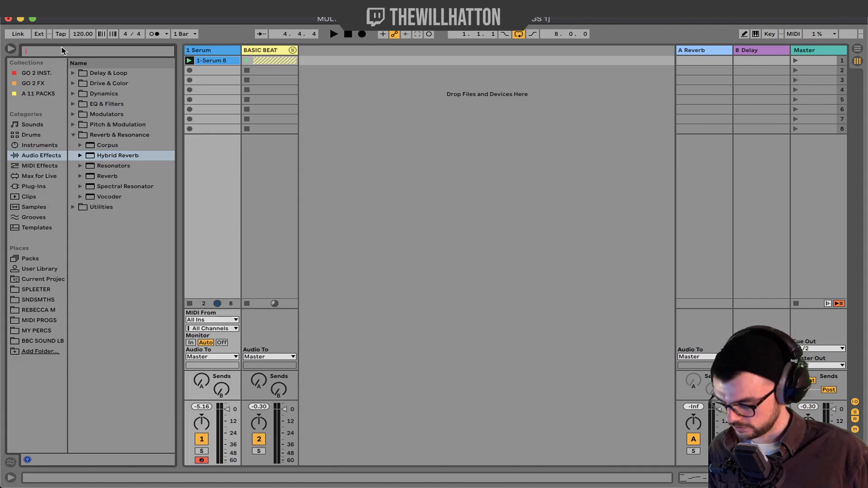
text(effects)
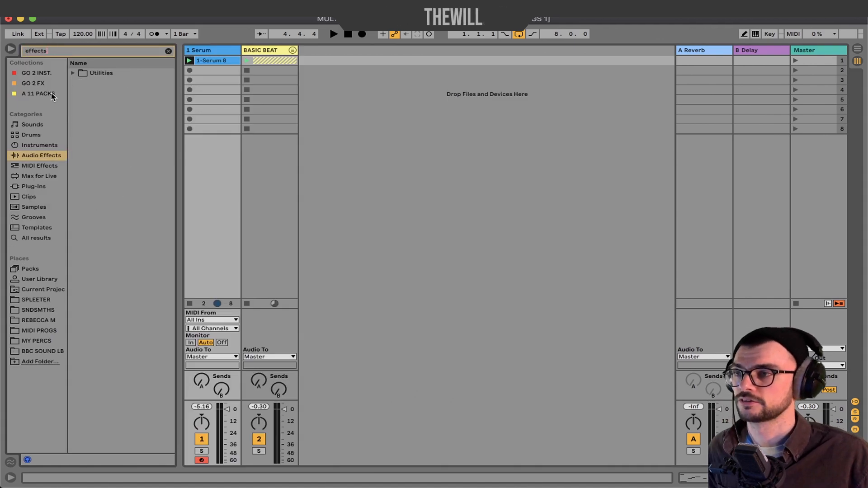
drag(123, 83, 214, 64)
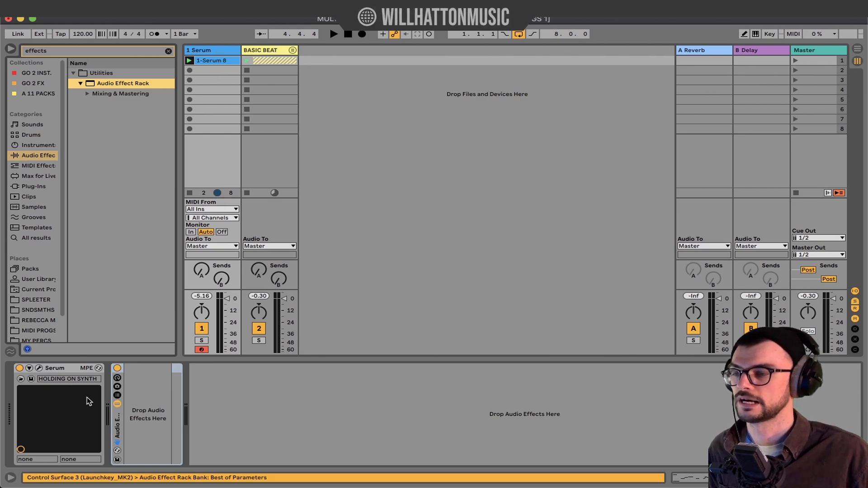
click(55, 52)
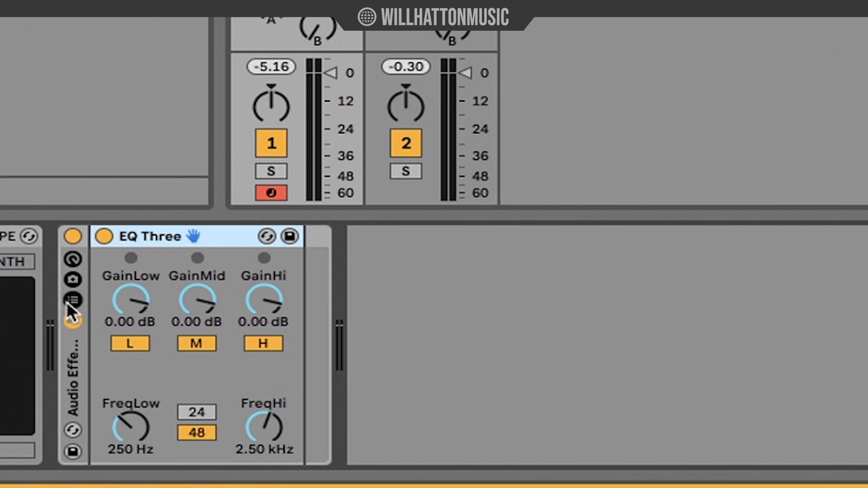
Show the rack's chain list and duplicate the EQ Three chain twice to get three chains.
click(69, 301)
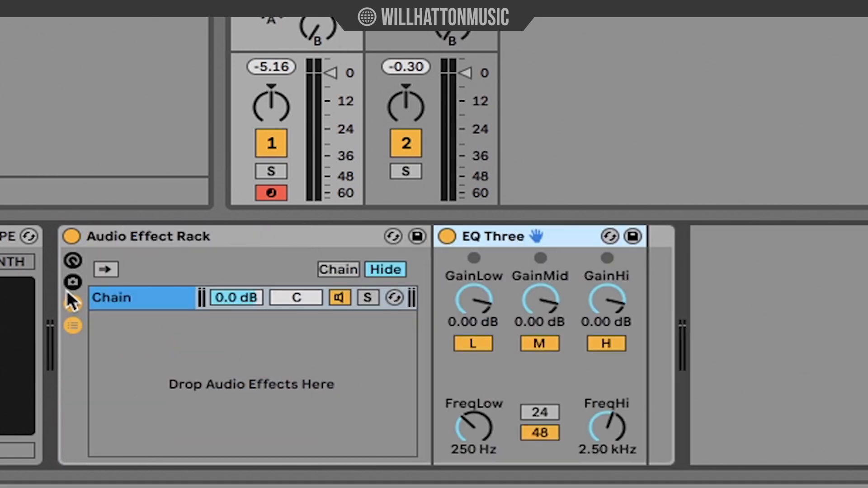
click(119, 301)
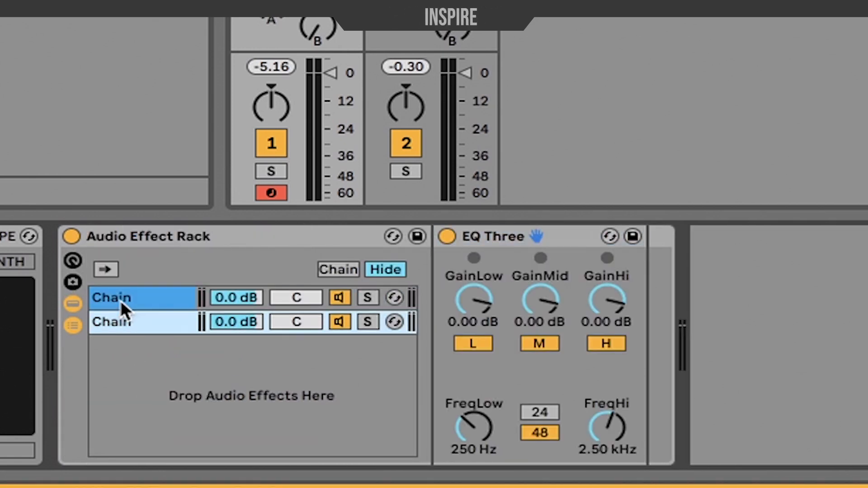
key(super+d)
key(super+d)
Rename the rack's three chains LO, MID and HI from first to last.
right_click(120, 299)
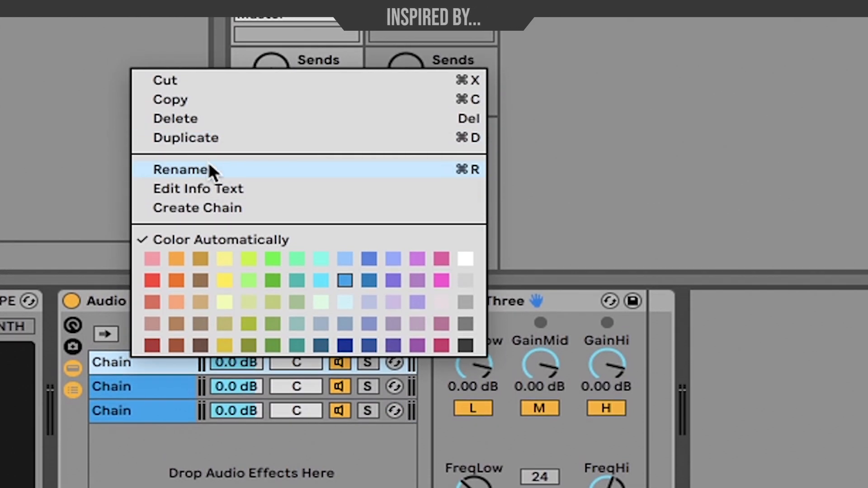
click(209, 166)
text(LO)
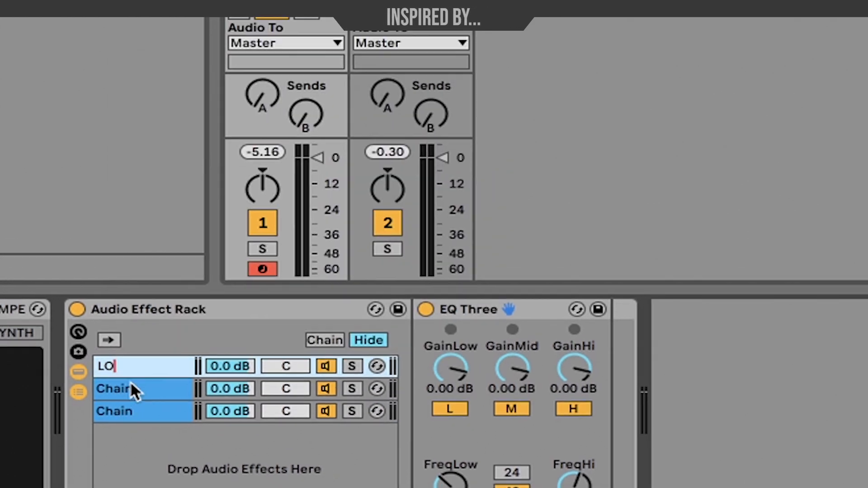
right_click(131, 388)
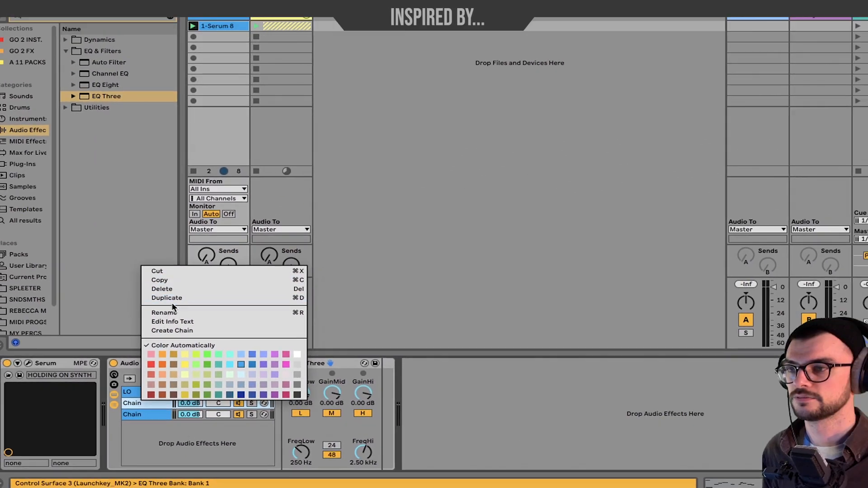
click(181, 197)
text(mid)
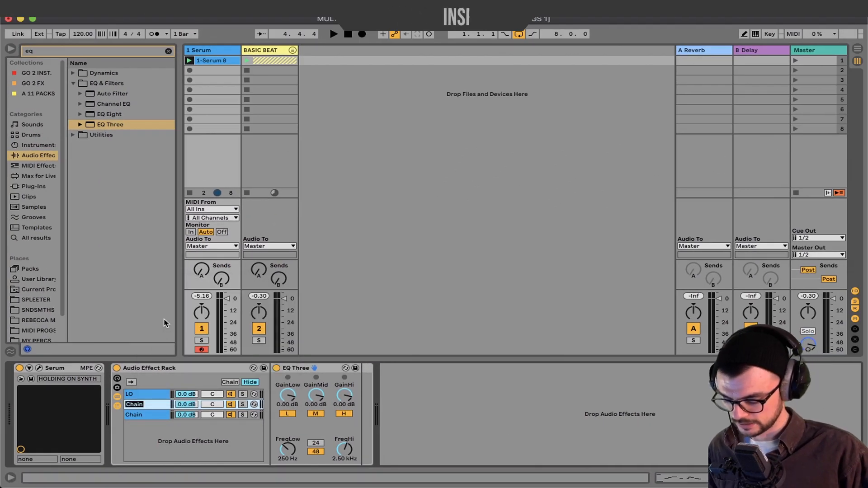
key(BackSpace)
key(BackSpace)
key(BackSpace)
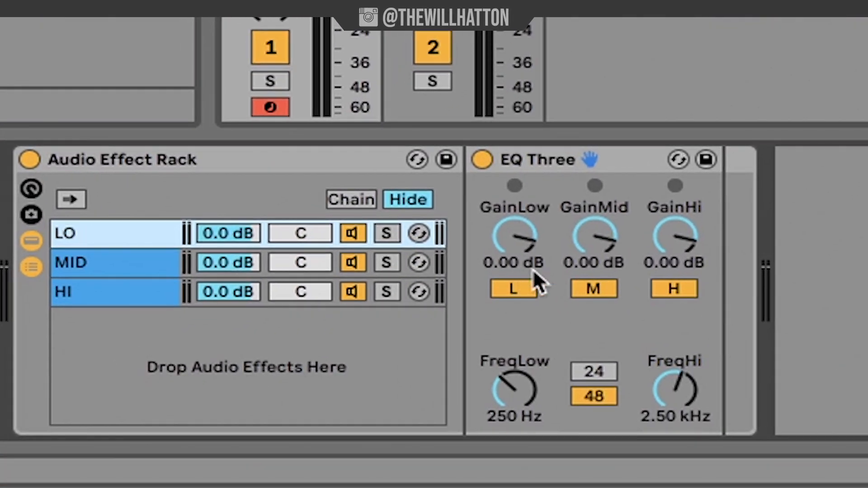
Switch off EQ Three bands so LO passes only L, MID only M and HI only H.
click(586, 286)
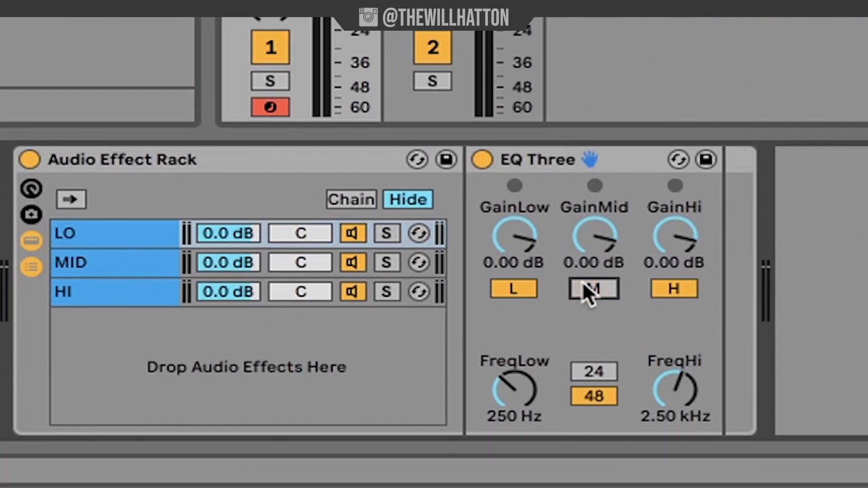
click(130, 271)
click(515, 287)
click(678, 288)
click(206, 289)
click(507, 292)
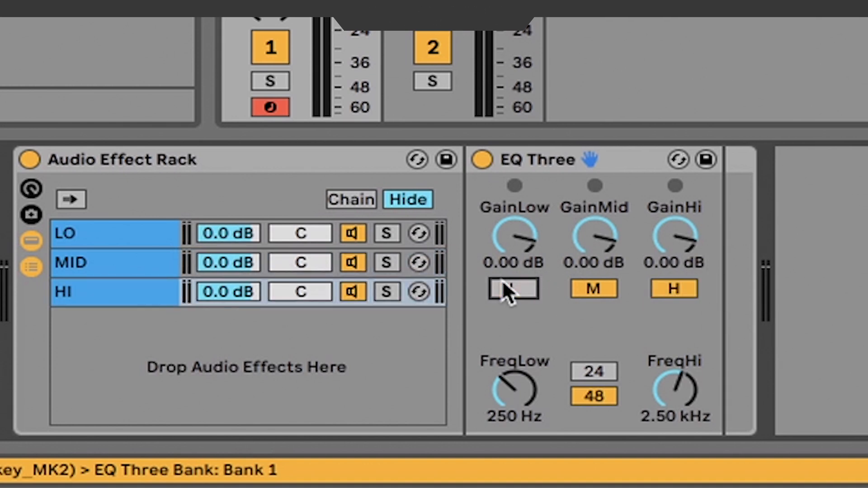
click(586, 291)
Check the active EQ Three band on the LO, MID and HI chains in turn.
click(124, 237)
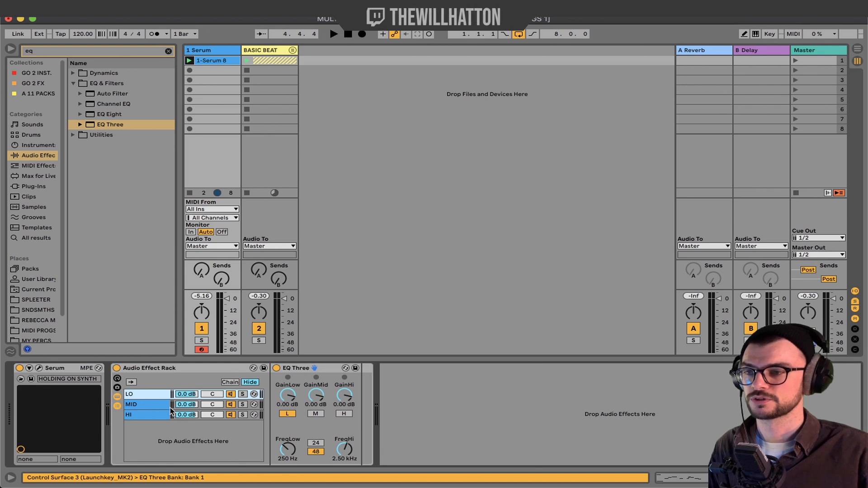
click(154, 404)
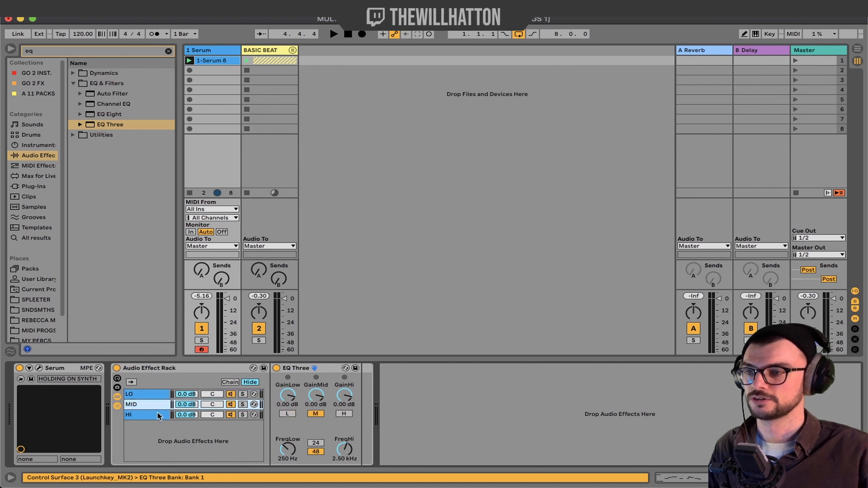
click(149, 415)
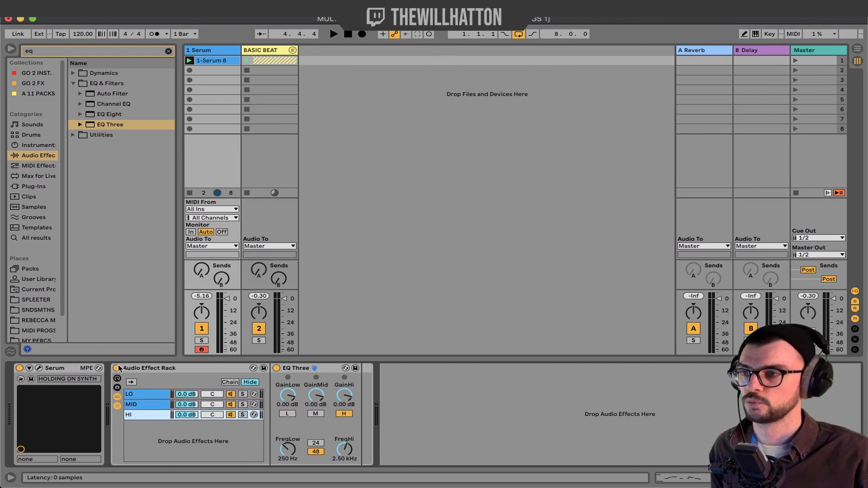
Compare the synth's sound with the Audio Effect Rack bypassed and enabled, ending with the rack enabled.
click(117, 368)
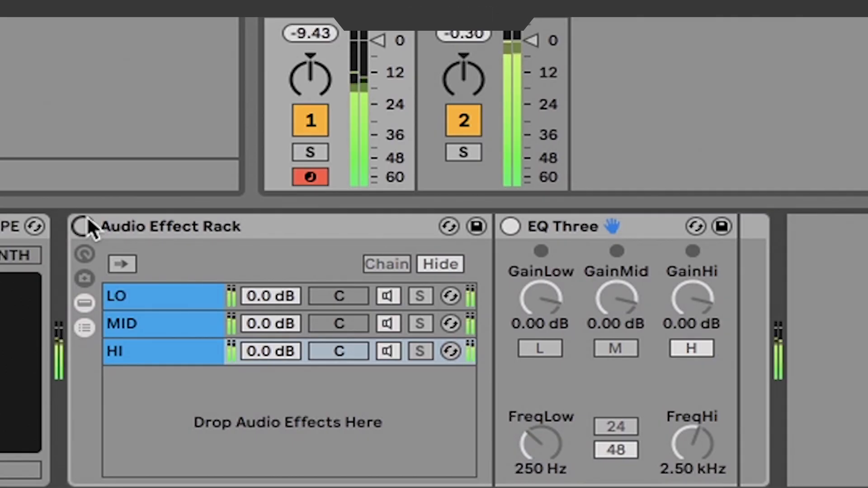
click(88, 222)
click(88, 222)
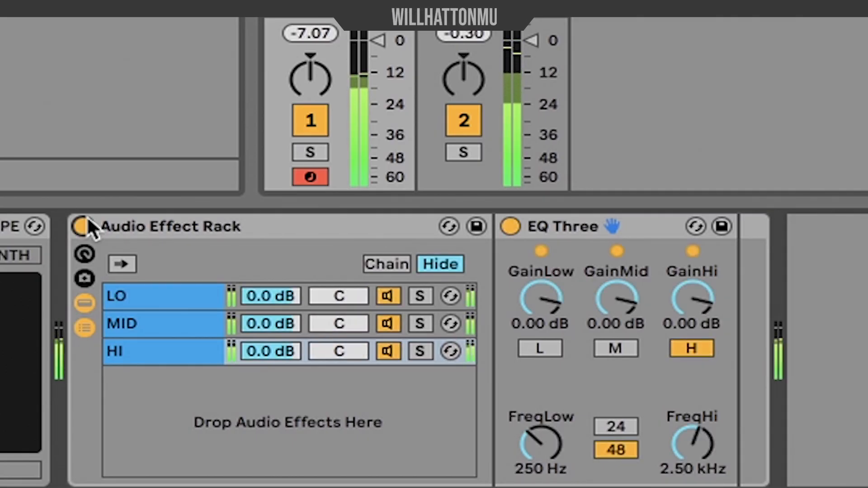
click(81, 226)
click(81, 226)
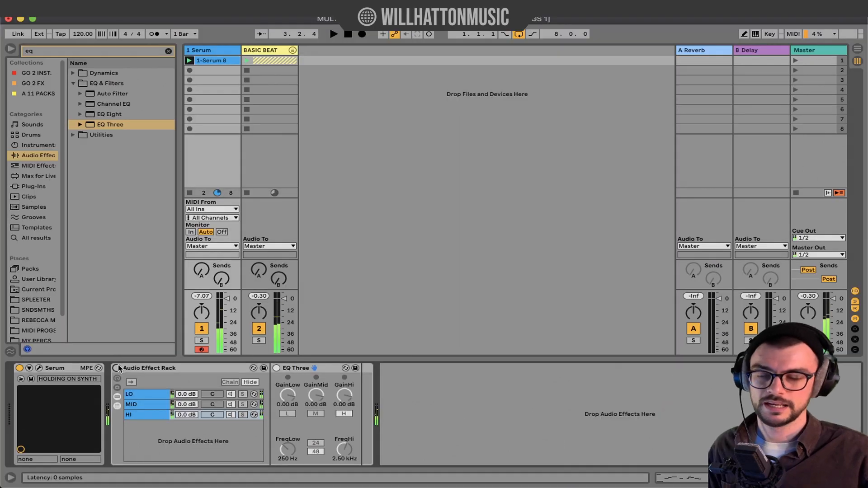
click(117, 368)
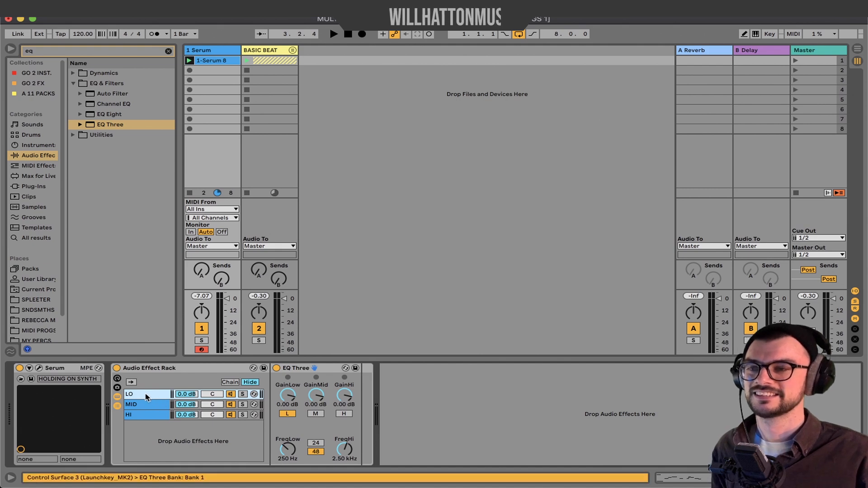
Step through the MID and HI chains and return to the LO chain.
click(141, 405)
click(142, 415)
click(151, 395)
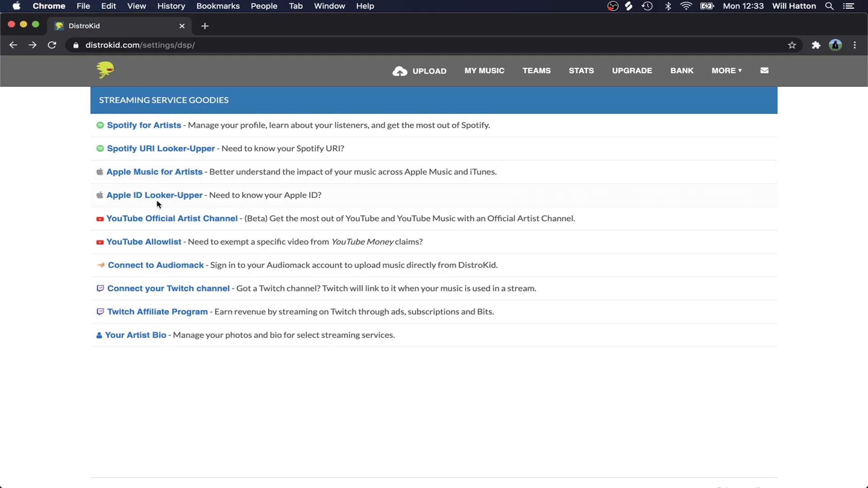
On DistroKid in Chrome, open the YouTube Official Artist Channel page and choose the listed artist.
click(159, 219)
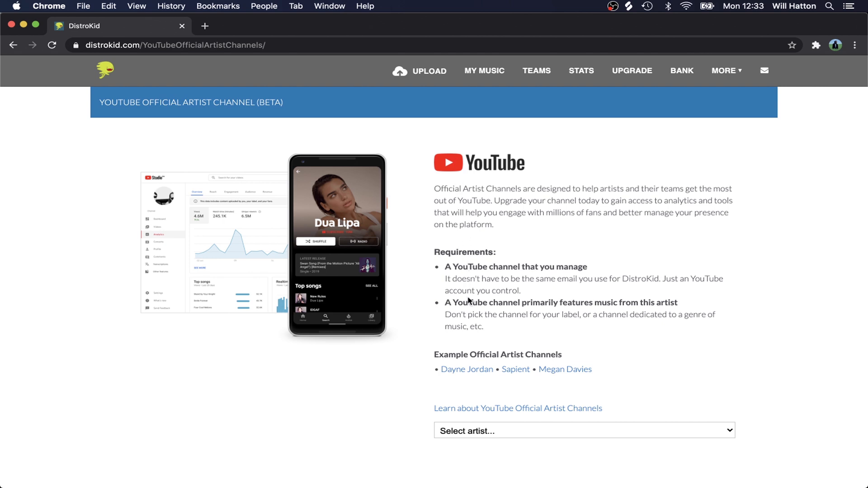
click(474, 430)
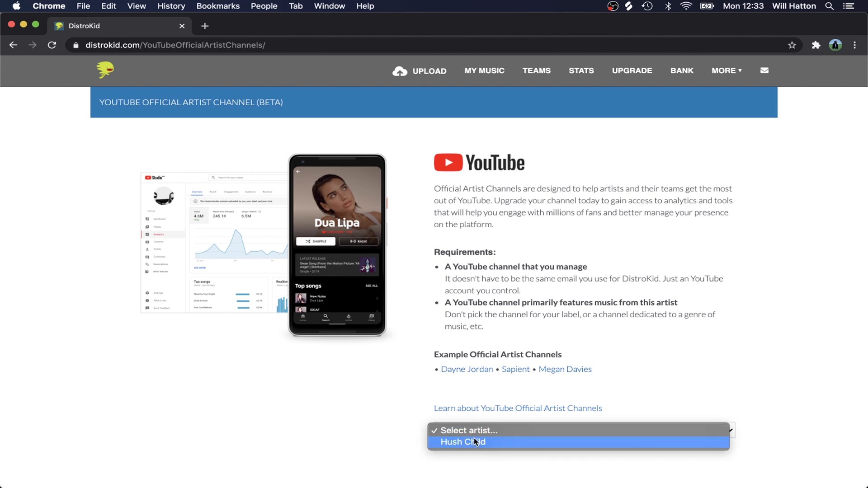
click(474, 442)
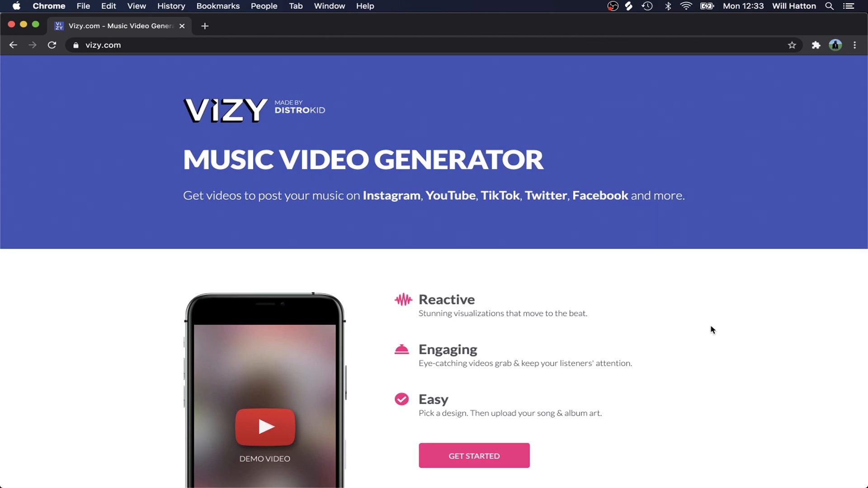
Get started with the Vizy music video generator, browse the template gallery and choose the Outrun template.
scroll(711, 330, down, 5)
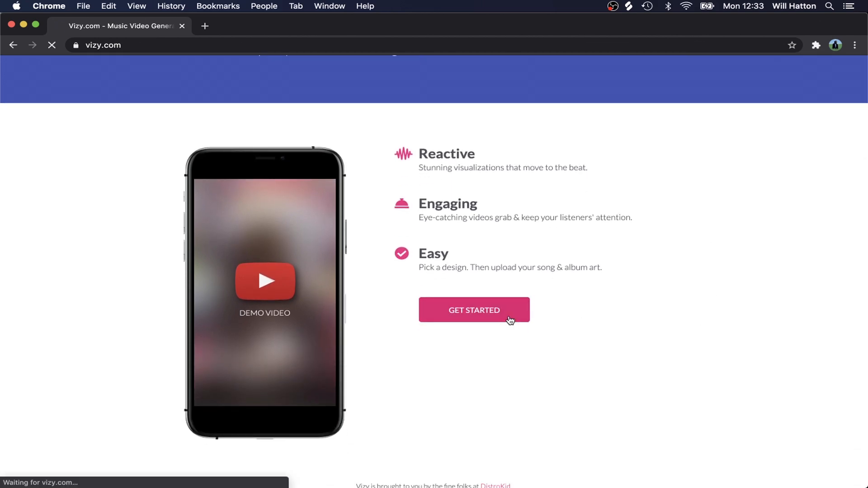
click(510, 319)
scroll(50, 252, down, 7)
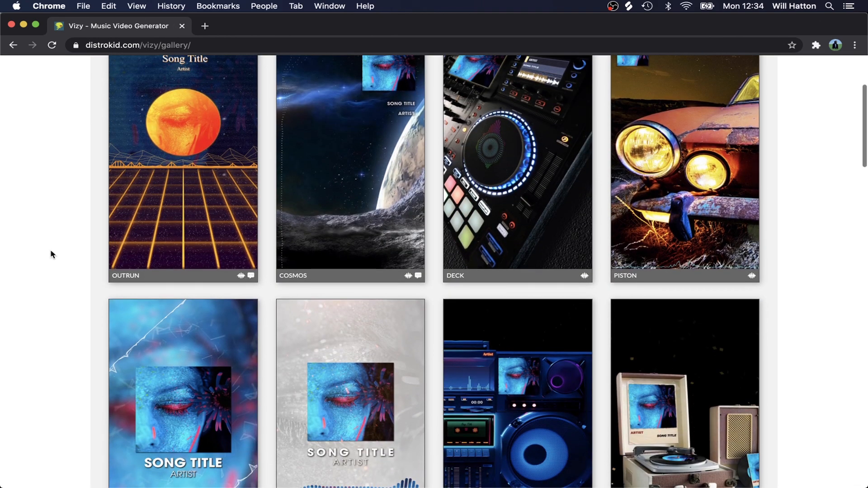
scroll(51, 252, down, 3)
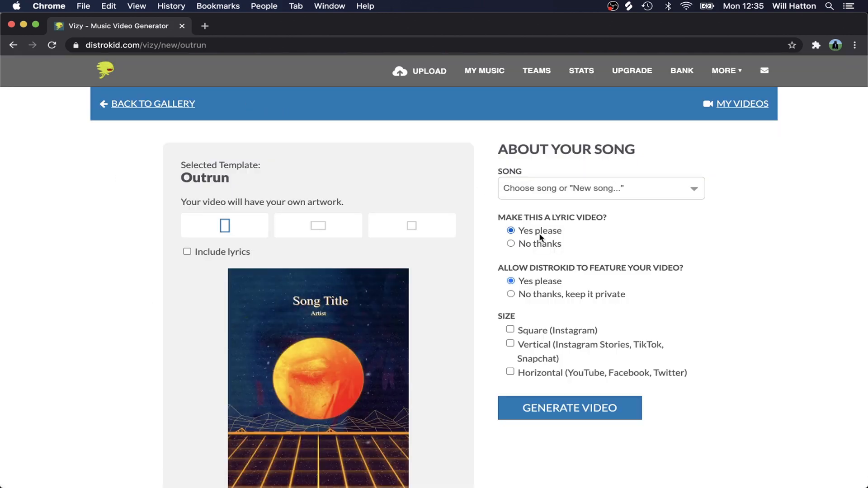
Choose "daze" as the song for the Outrun video and look through the remaining options.
click(641, 188)
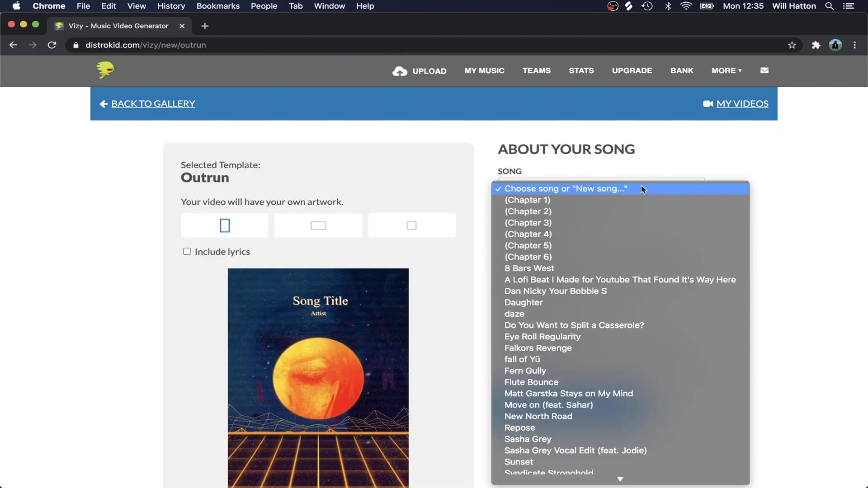
click(551, 314)
scroll(77, 297, down, 3)
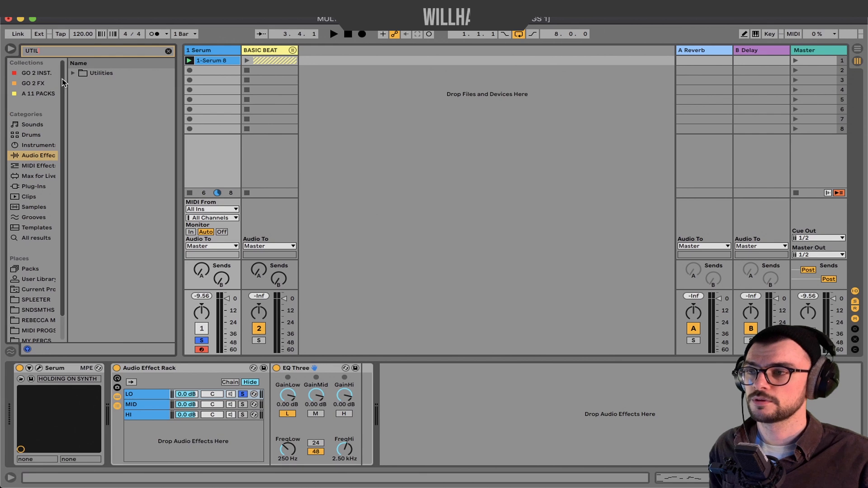
Back in Ableton Live, add a Utility from the GO 2 FX collection after EQ Three on the LO chain and set it to Mono.
click(36, 83)
drag(97, 72, 367, 394)
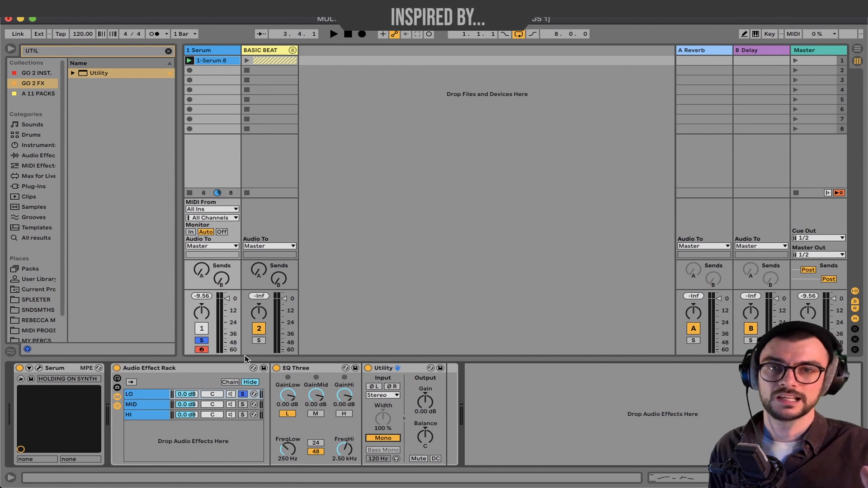
Select the MID chain and toggle the LO chain's solo to audition the low band.
click(156, 404)
click(243, 394)
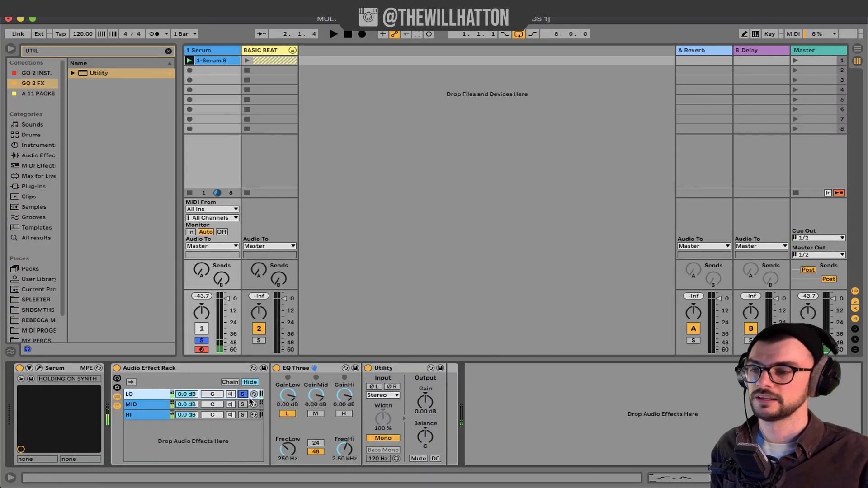
Solo the MID chain, search the audio effects for DOWNSHIFT and add the Delay Downshift preset after its EQ Three.
click(243, 404)
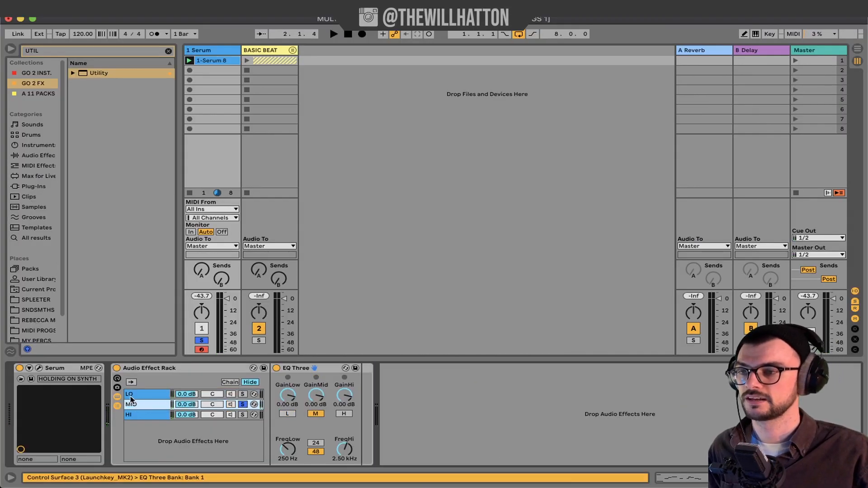
click(80, 51)
key(BackSpace)
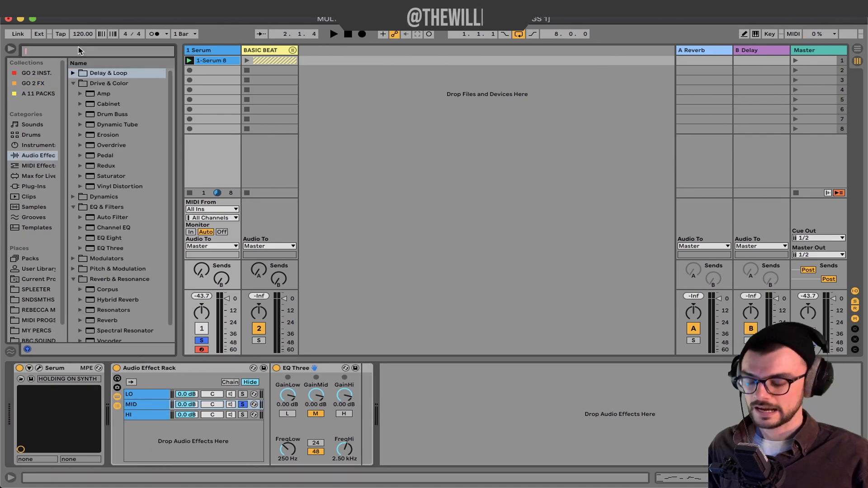
text(DOWNSHIFT)
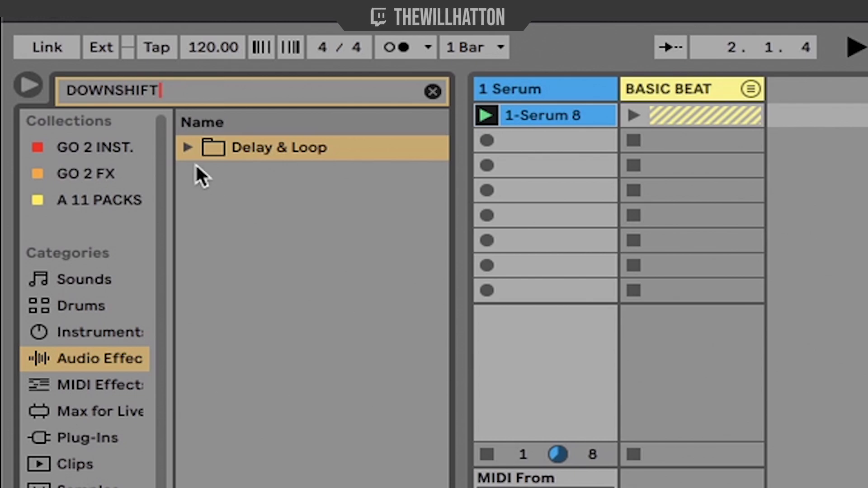
click(187, 147)
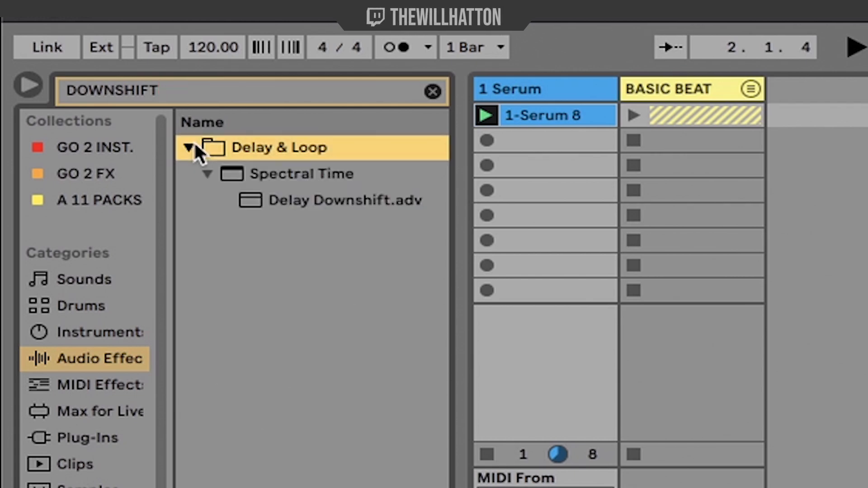
drag(260, 147, 395, 284)
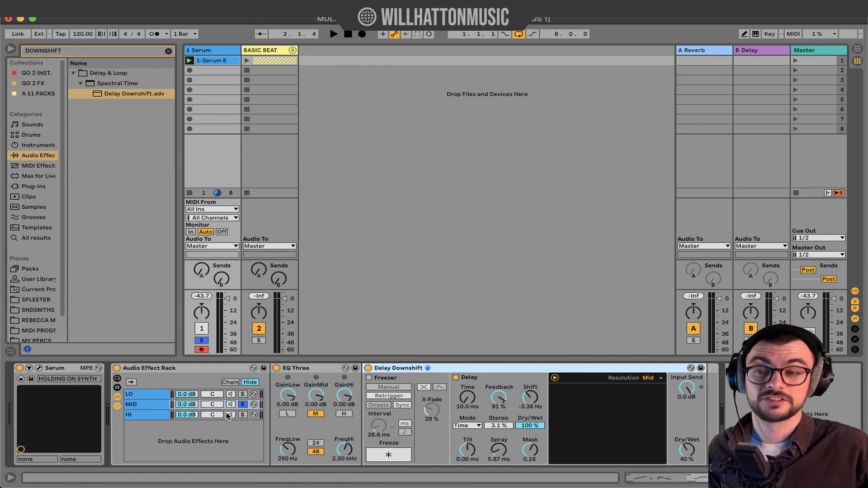
Play the MID band and compare its sound with Delay Downshift bypassed and re-enabled.
key(space)
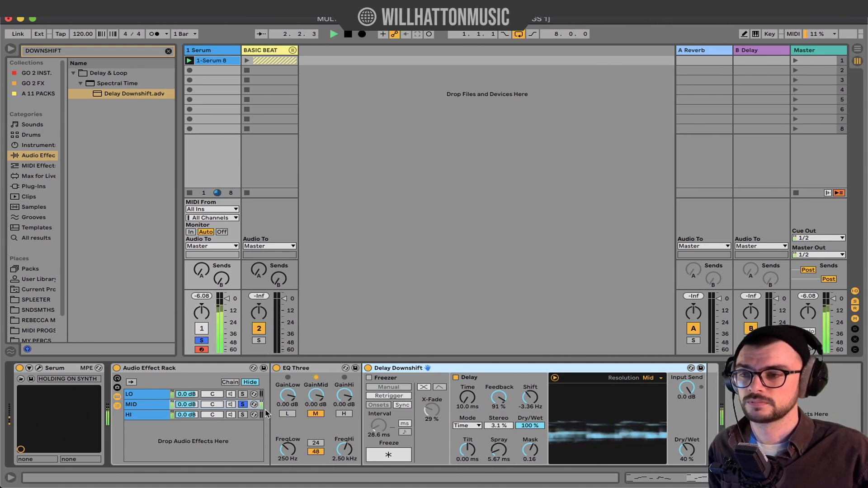
click(369, 368)
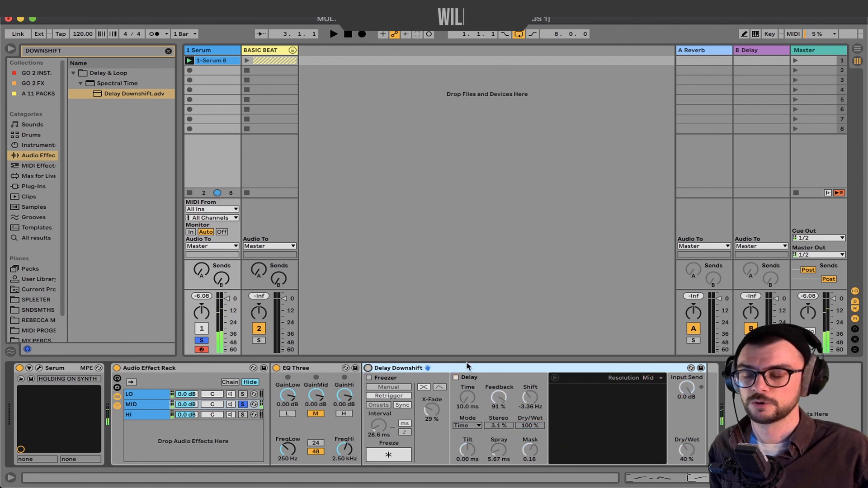
click(369, 368)
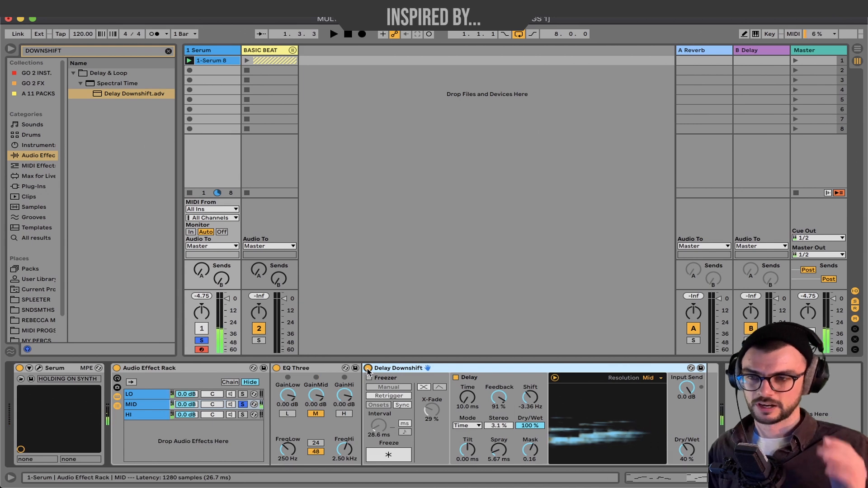
Add Haas from the GO 2 FX collection after Delay Downshift on the MID chain, close its plug-in window and audition the band.
click(76, 50)
text(HAAS)
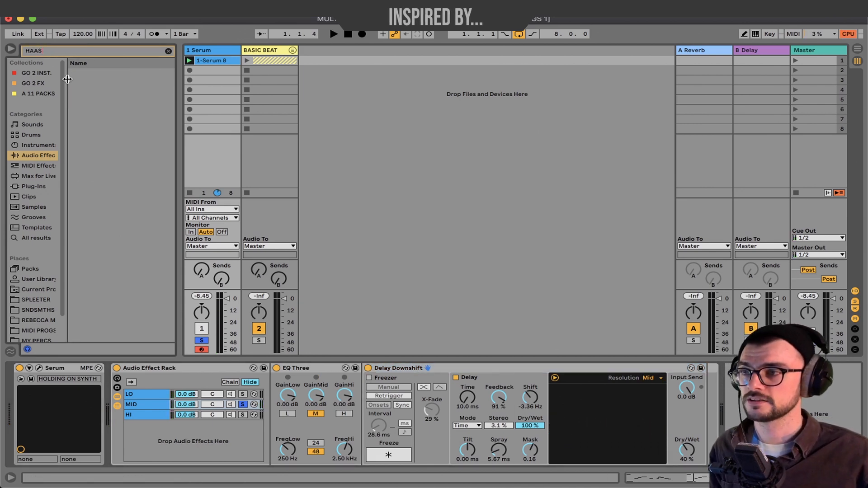
click(33, 83)
click(112, 75)
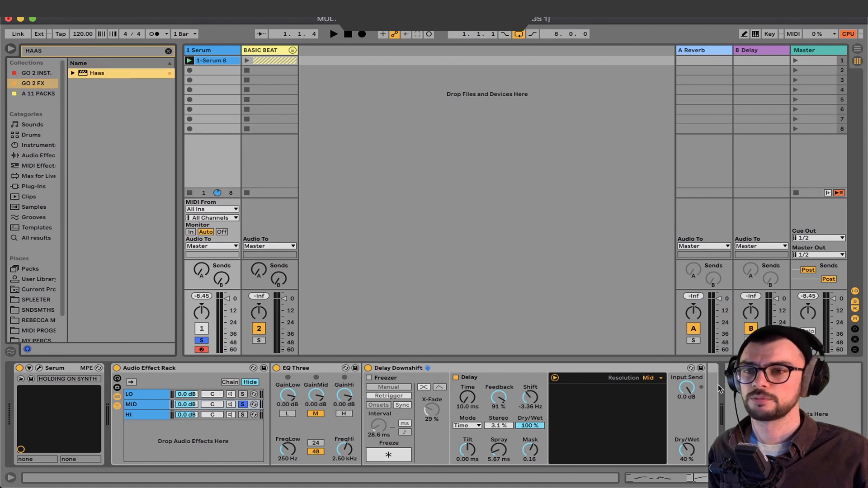
drag(97, 73, 704, 389)
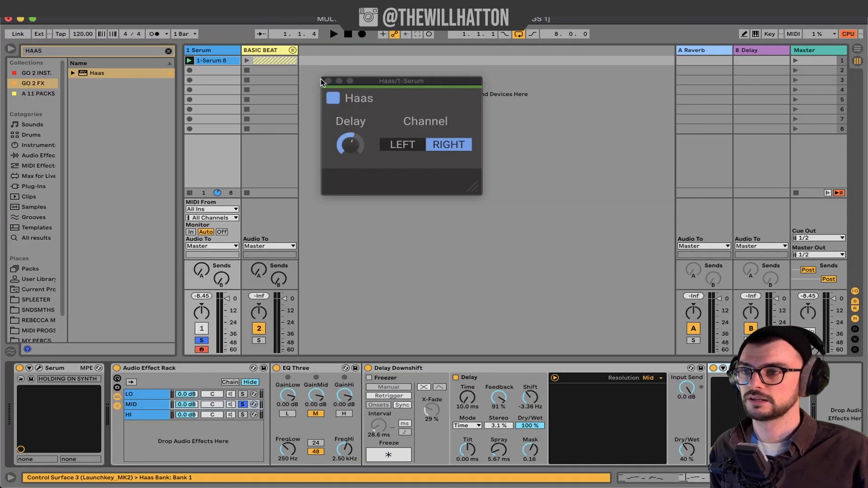
click(328, 81)
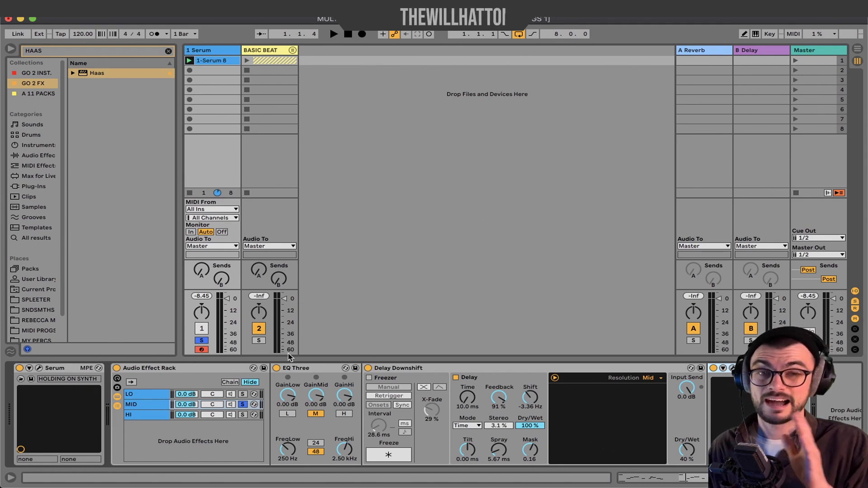
key(space)
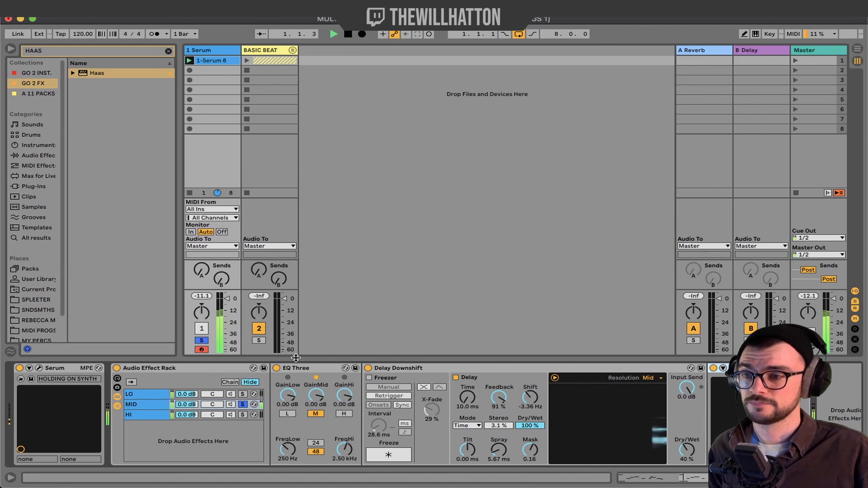
key(space)
Solo the HI chain and add a Hybrid Reverb after its EQ Three.
click(241, 415)
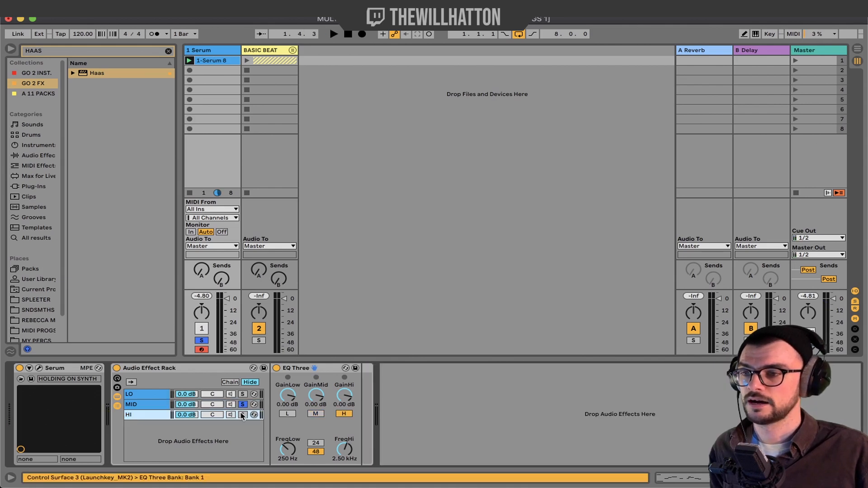
click(116, 56)
text(HYBRID)
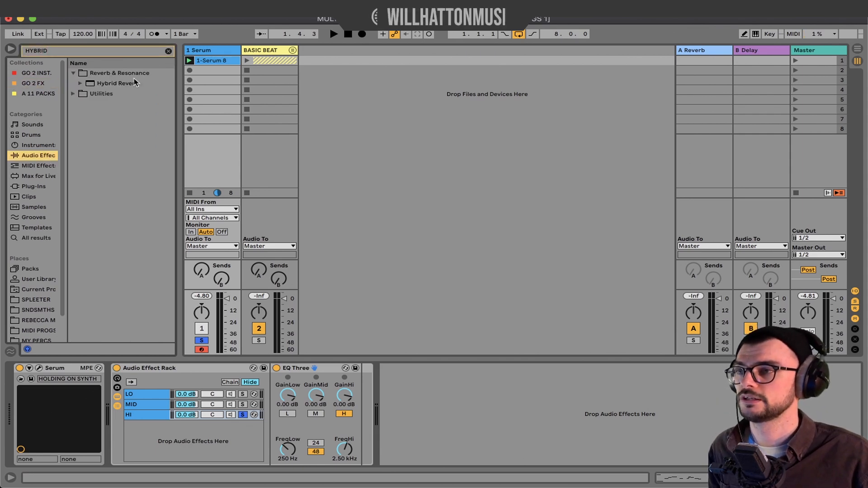
drag(145, 83, 365, 401)
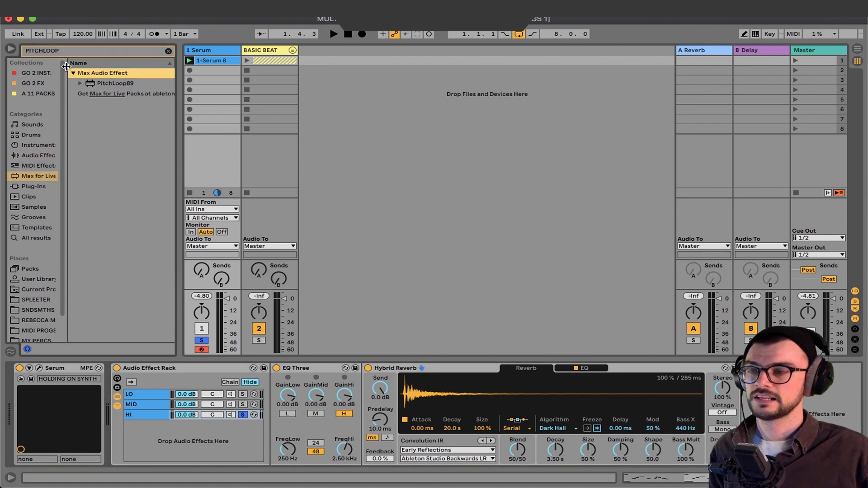
Add PitchLoop89 and an LFO after Hybrid Reverb on the HI chain, and map the LFO to PitchLoop89's upper Position control.
drag(115, 84, 495, 252)
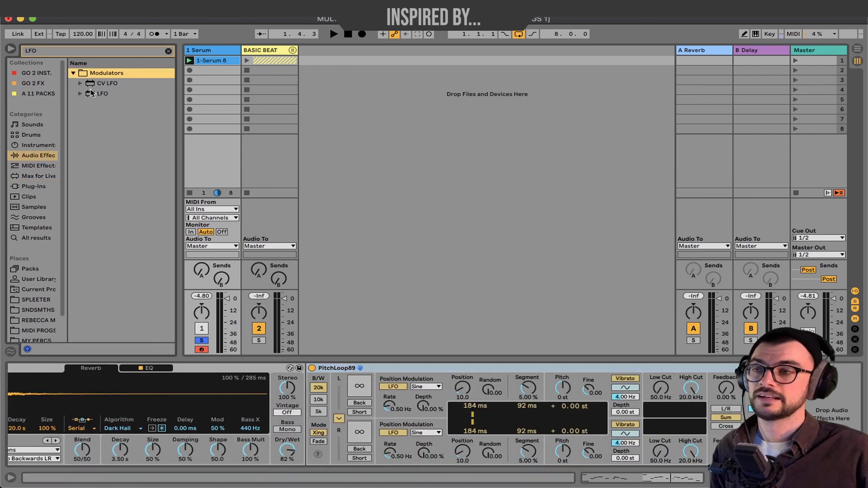
drag(90, 93, 620, 312)
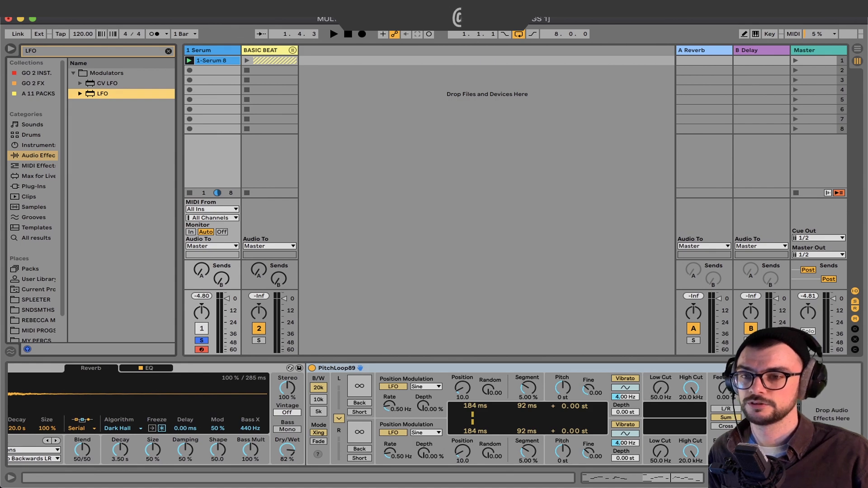
click(680, 381)
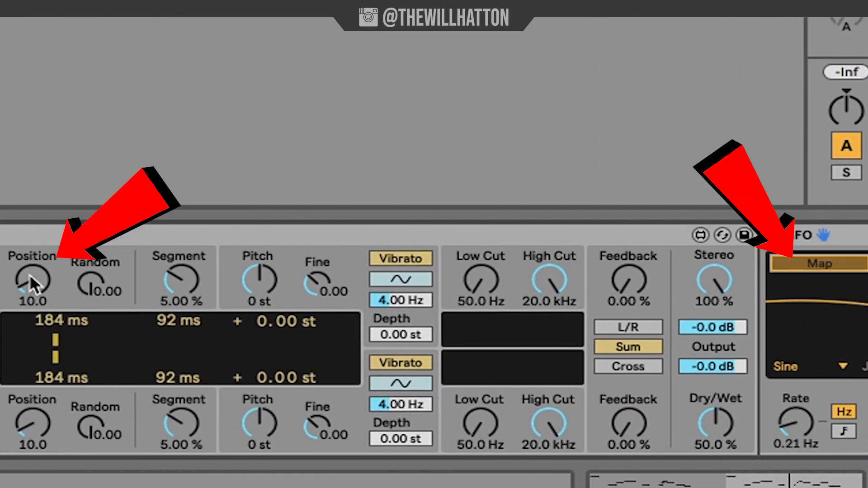
click(29, 275)
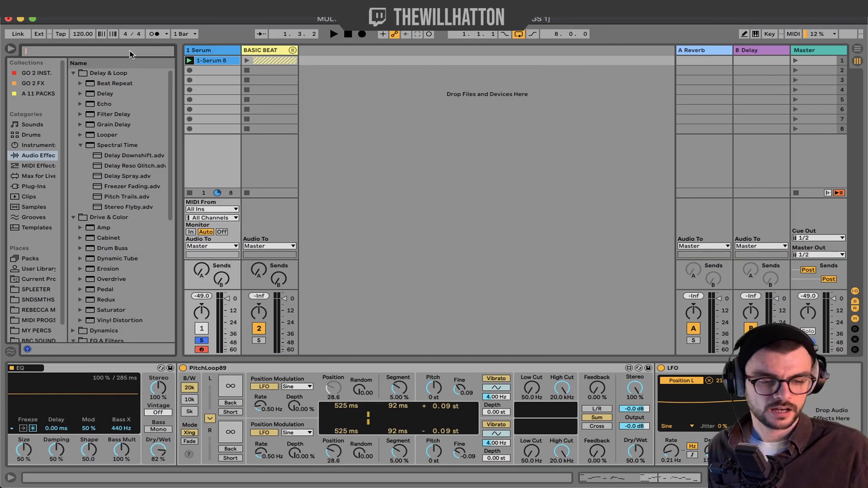
Add a Saturator after the LFO on the HI chain and raise its Drive.
text(SATURA)
key(Return)
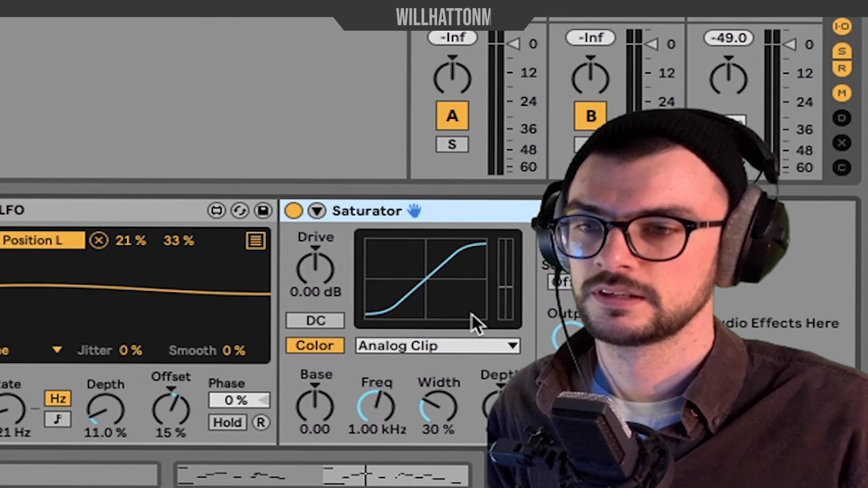
drag(332, 273, 332, 252)
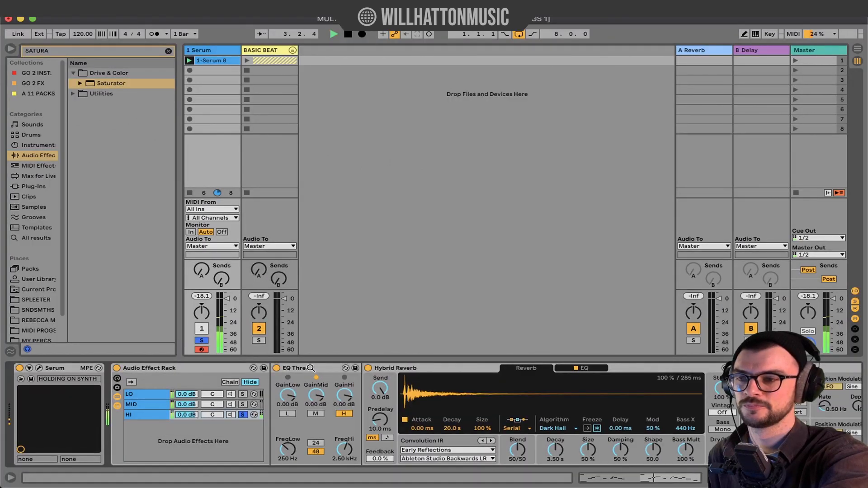
Set EQ Three's GainHi to 6.00 dB and FreqHi to 2.44 kHz on the HI chain, and unsolo it to play all bands.
click(311, 368)
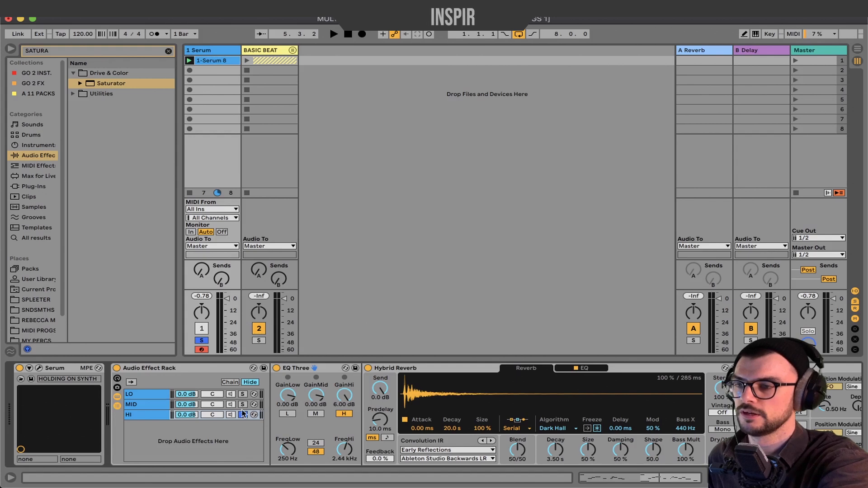
click(242, 415)
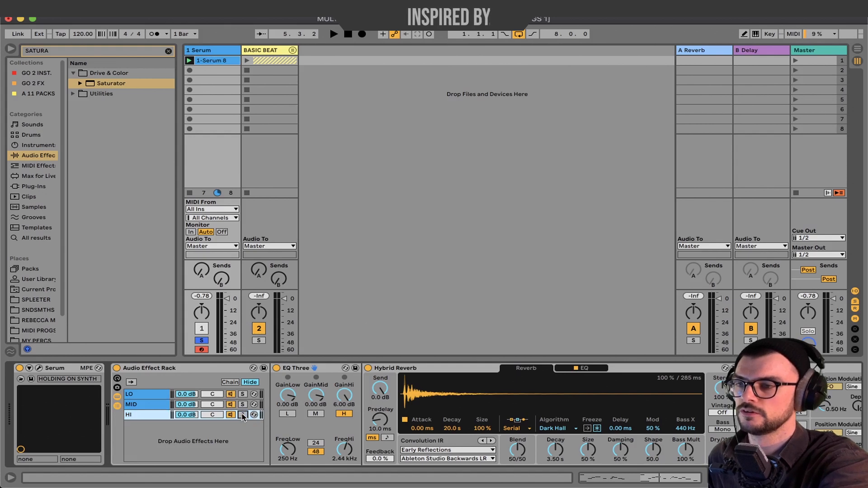
key(space)
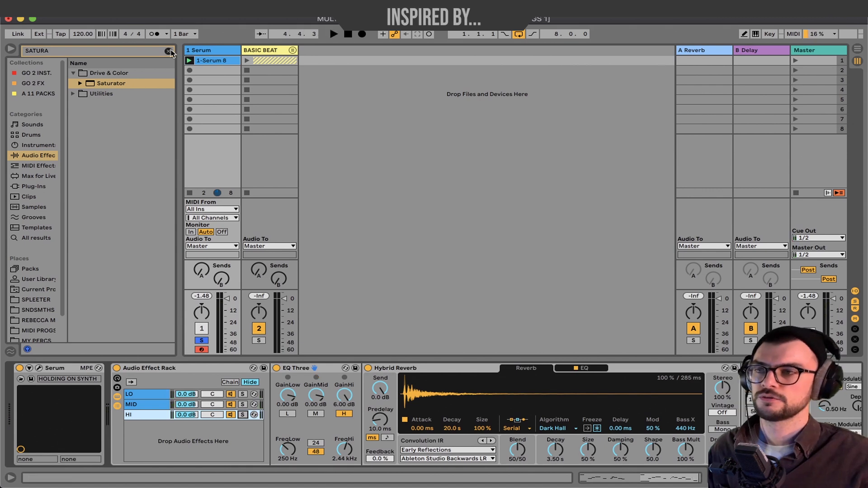
Try the Trance Pad Gate rack between EQ Three and Hybrid Reverb on the HI chain and audition it.
click(168, 51)
click(76, 51)
text(TRANCE)
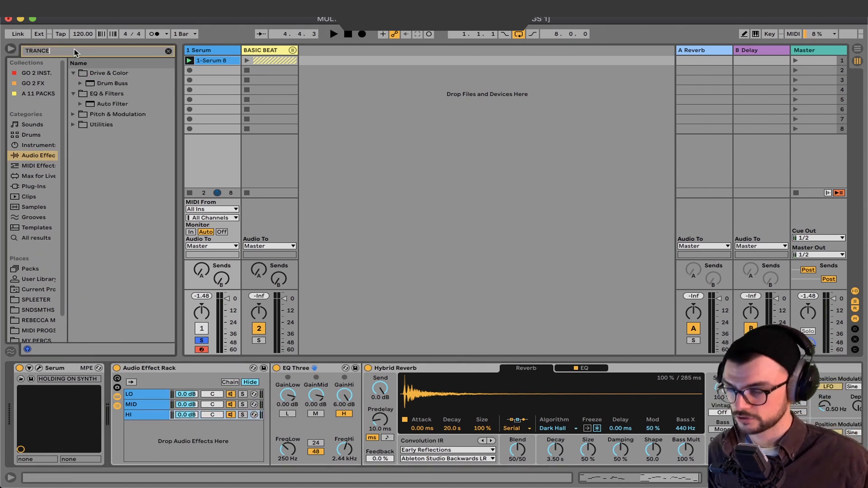
click(72, 72)
drag(136, 104, 388, 394)
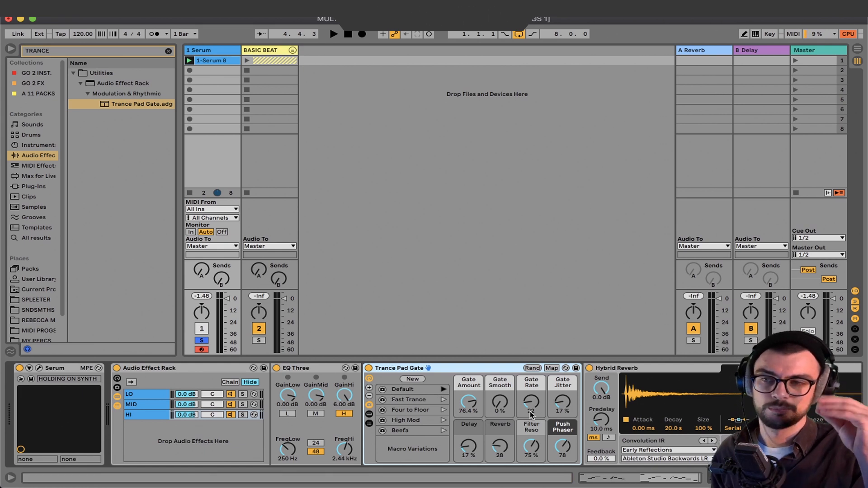
key(space)
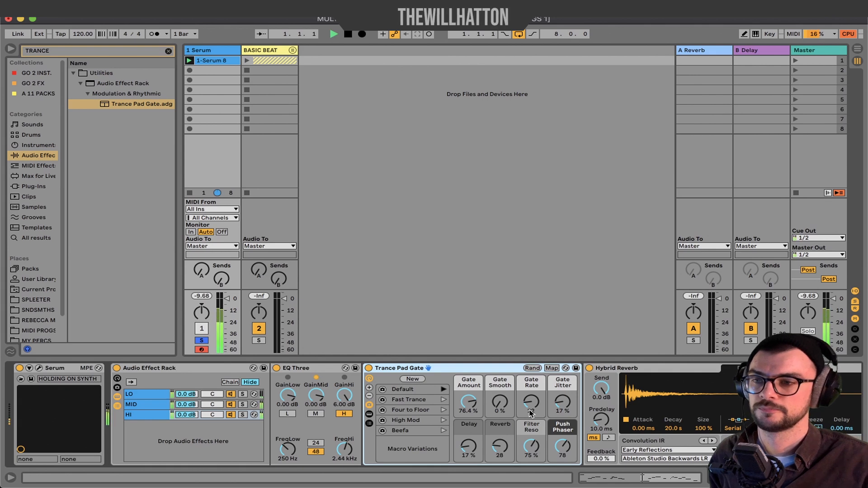
Remove Trance Pad Gate from the HI chain and play the sound without it.
click(432, 370)
key(Delete)
key(space)
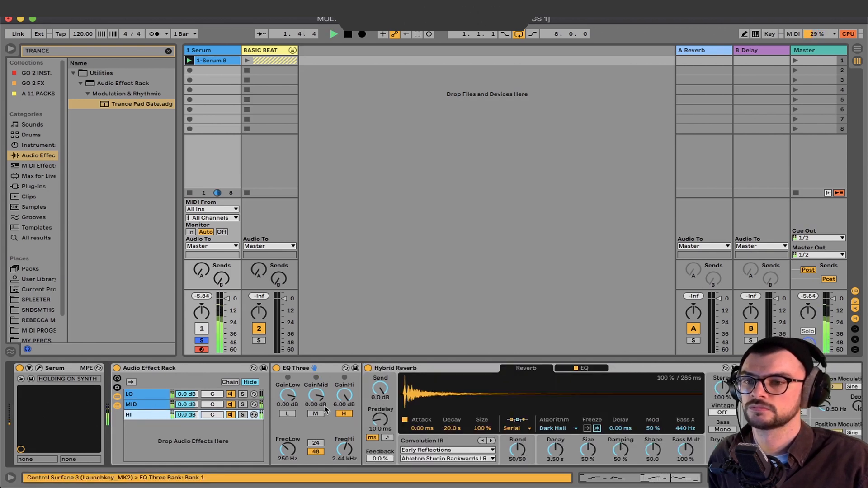
key(space)
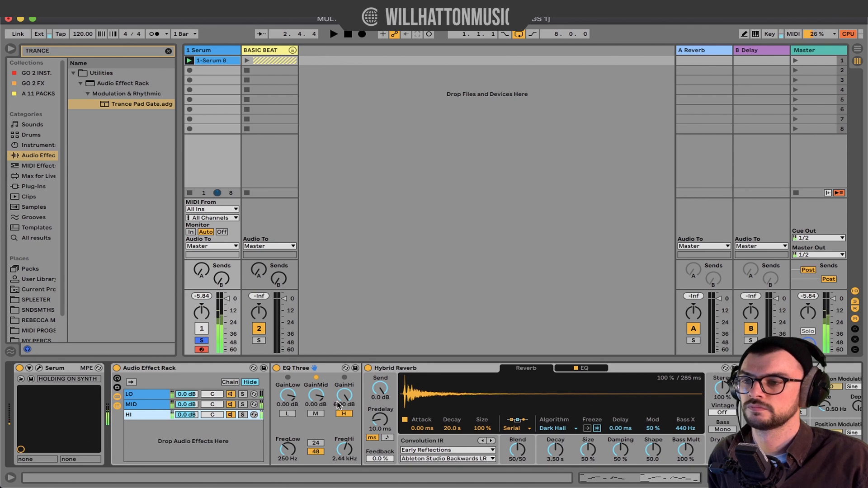
Compare the sound with the whole Audio Effect Rack bypassed and re-enabled during playback, and hide the device view.
click(118, 368)
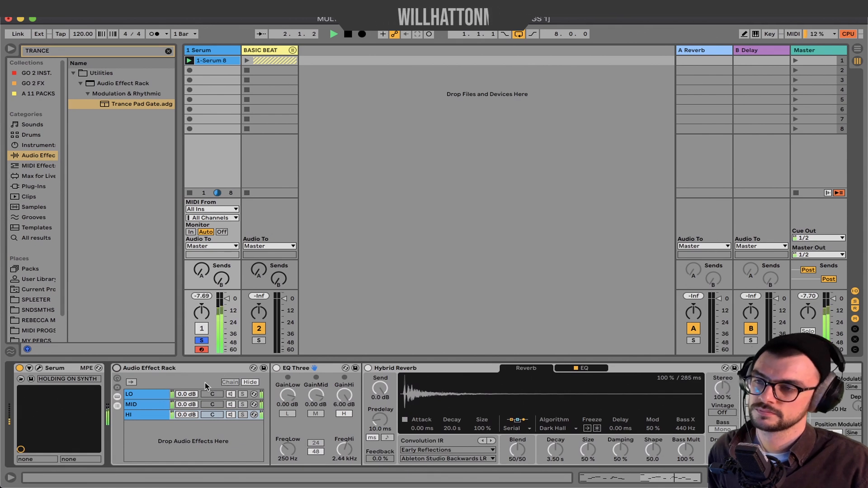
click(117, 368)
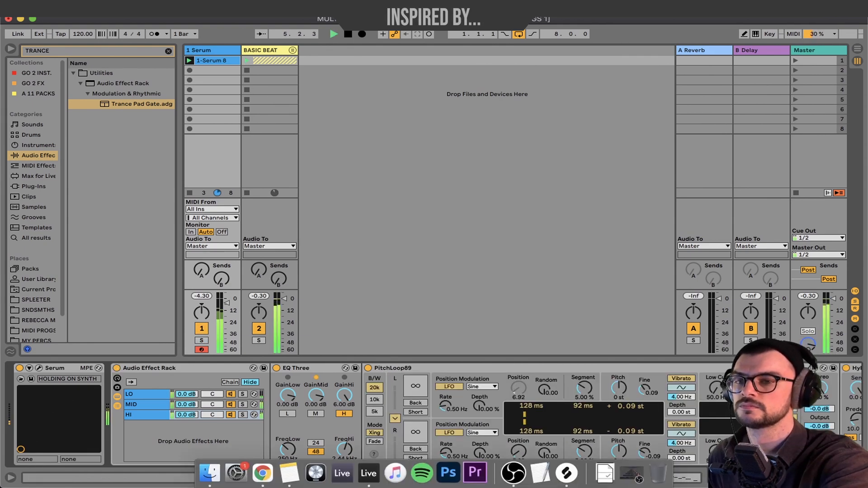
click(856, 477)
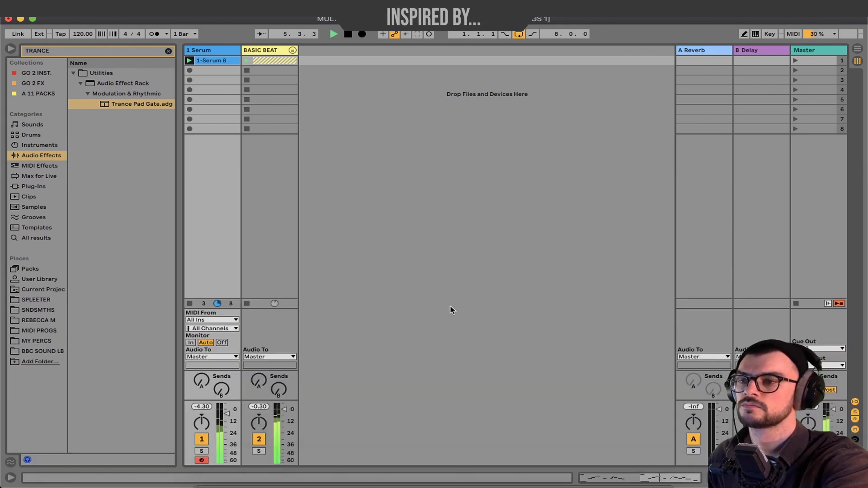